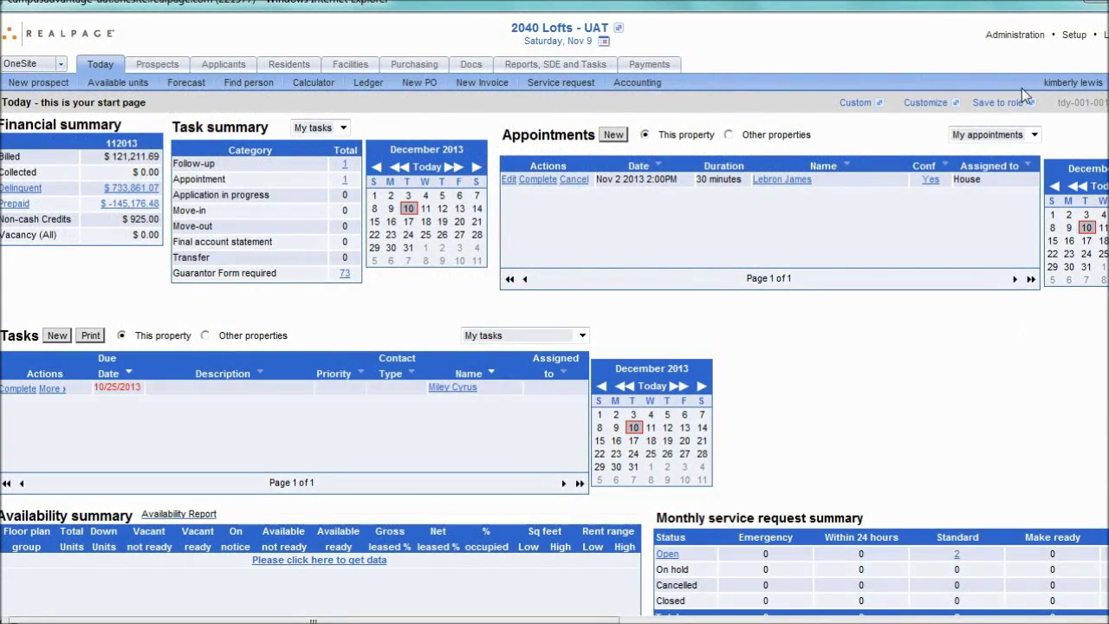
- From Administration > Bulk functions, launch the Bulk scheduled billing update utility
left_click(1021, 38)
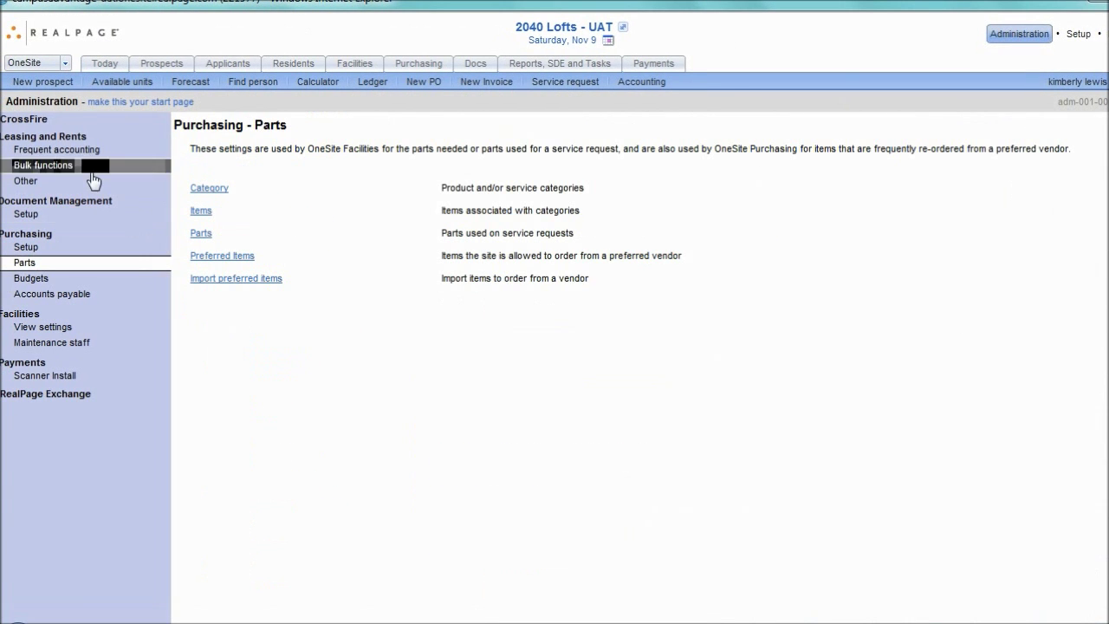
left_click(91, 172)
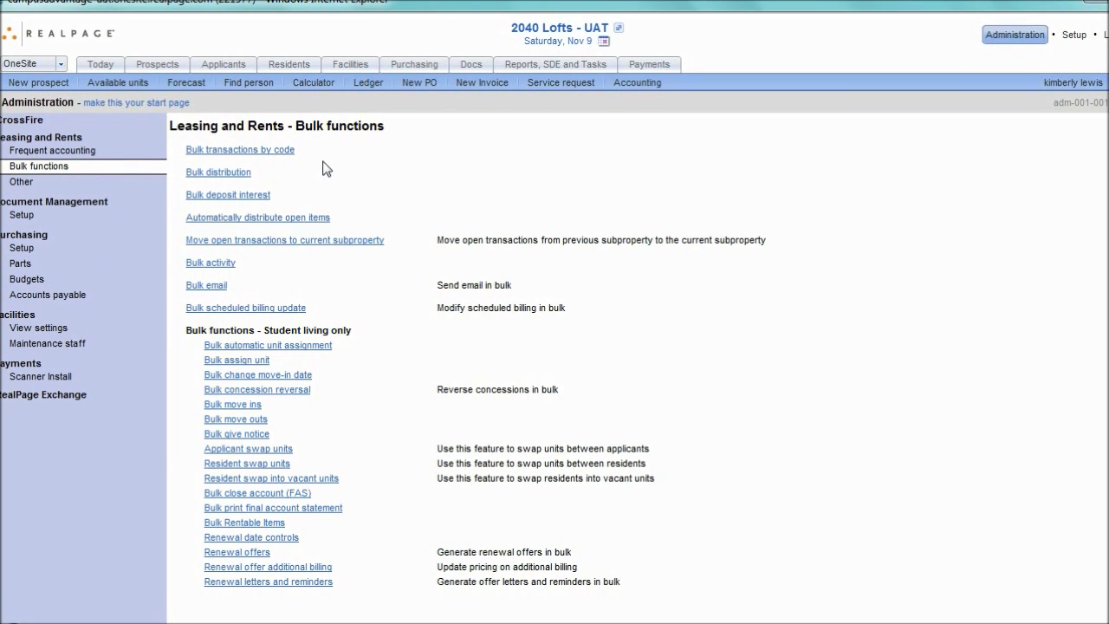
left_click(283, 309)
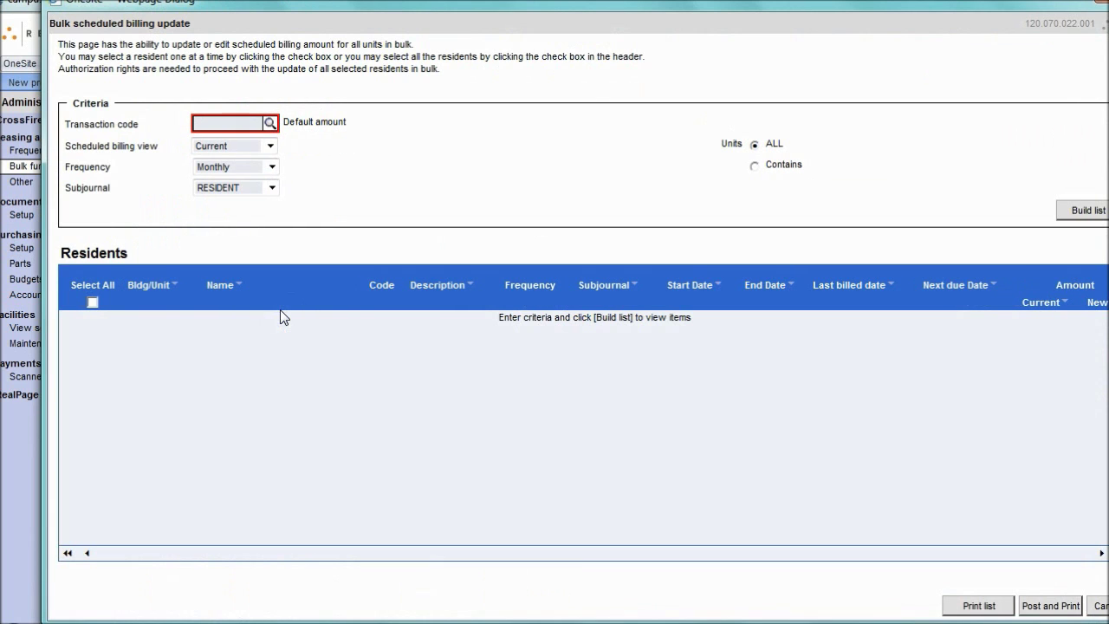
- Enter RENT as the transaction code in the bulk billing criteria
left_click_drag(656, 12, 634, 17)
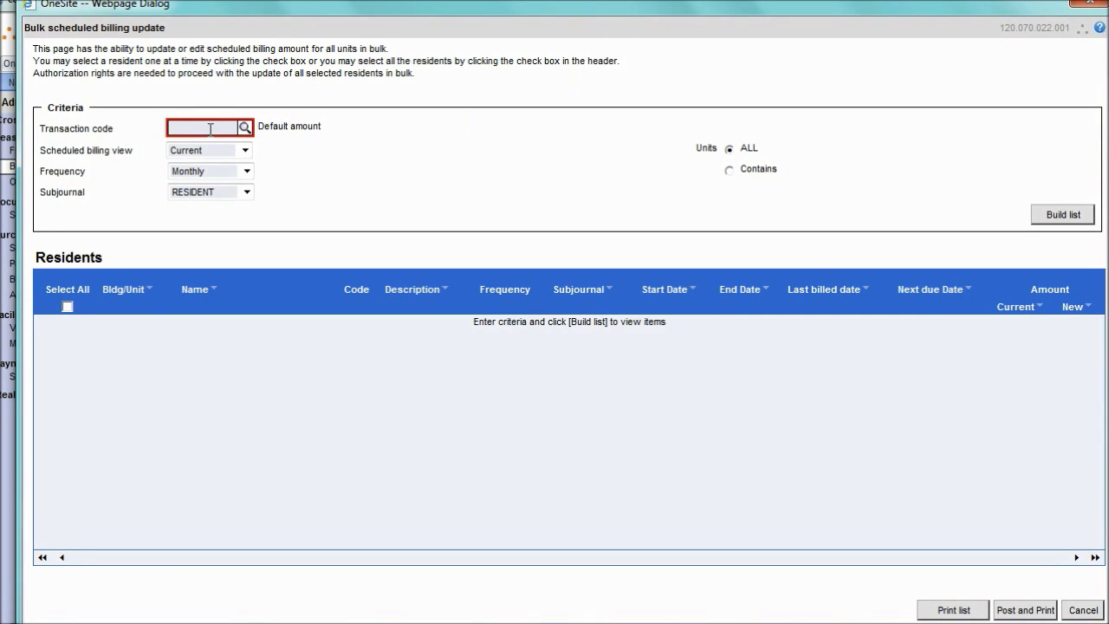
type("rent")
left_click(325, 169)
- Set Scheduled billing view to Future, keeping Monthly frequency and RESIDENT subjournal
left_click(249, 152)
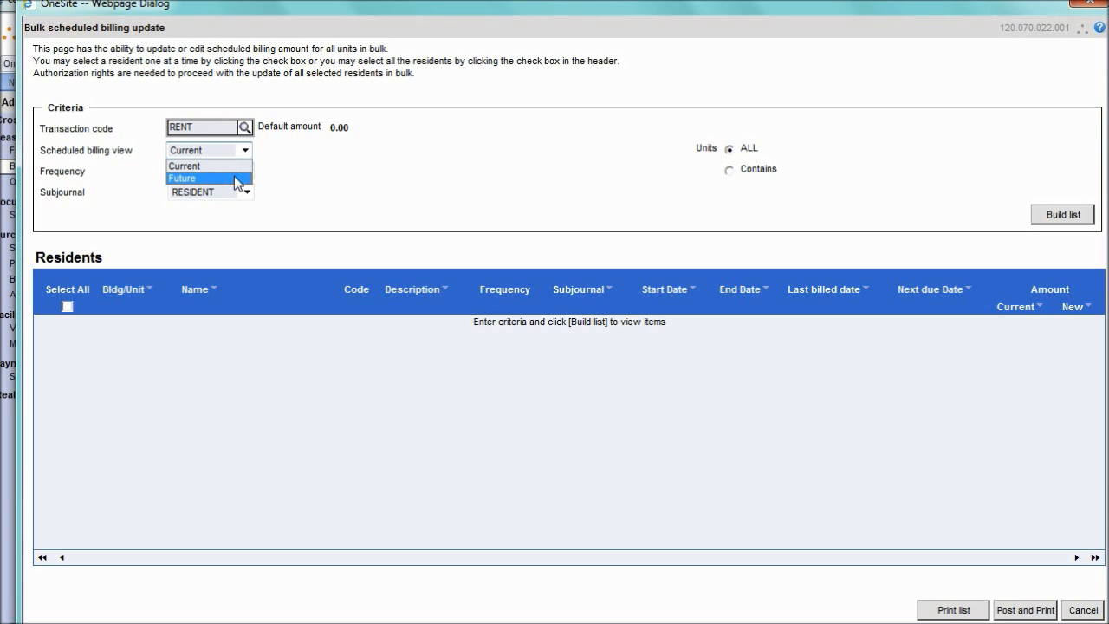
left_click(236, 179)
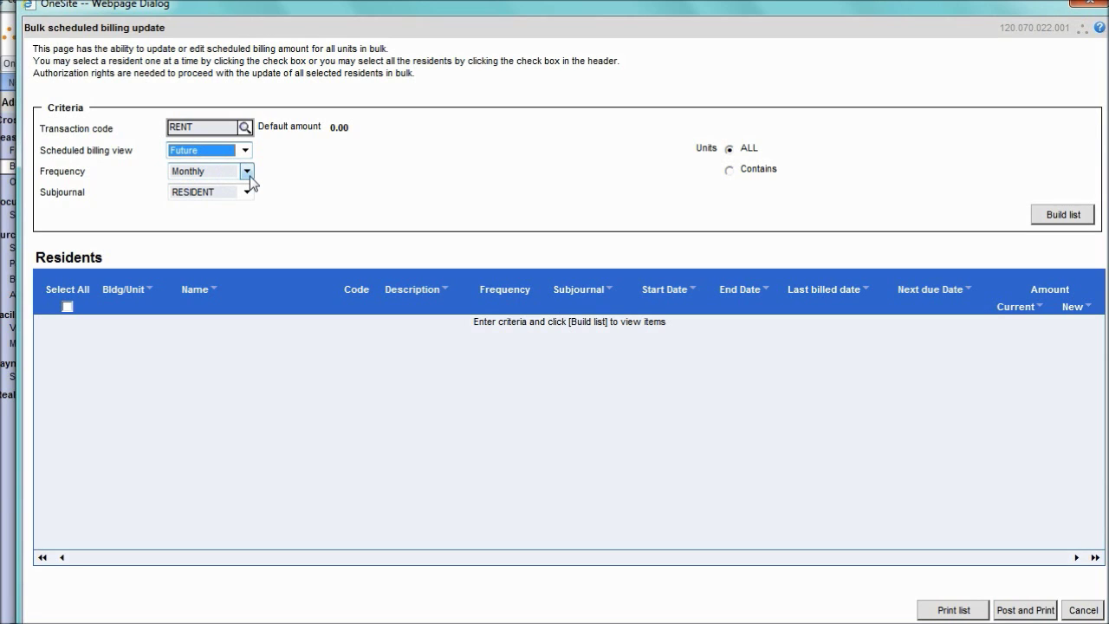
left_click(249, 176)
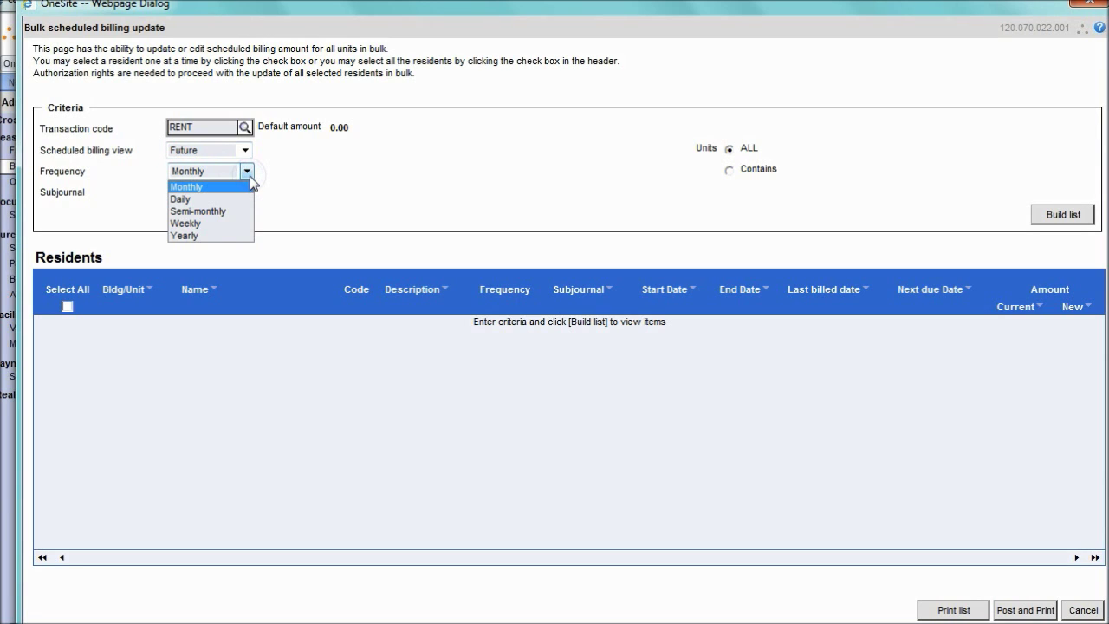
left_click(250, 176)
left_click(247, 193)
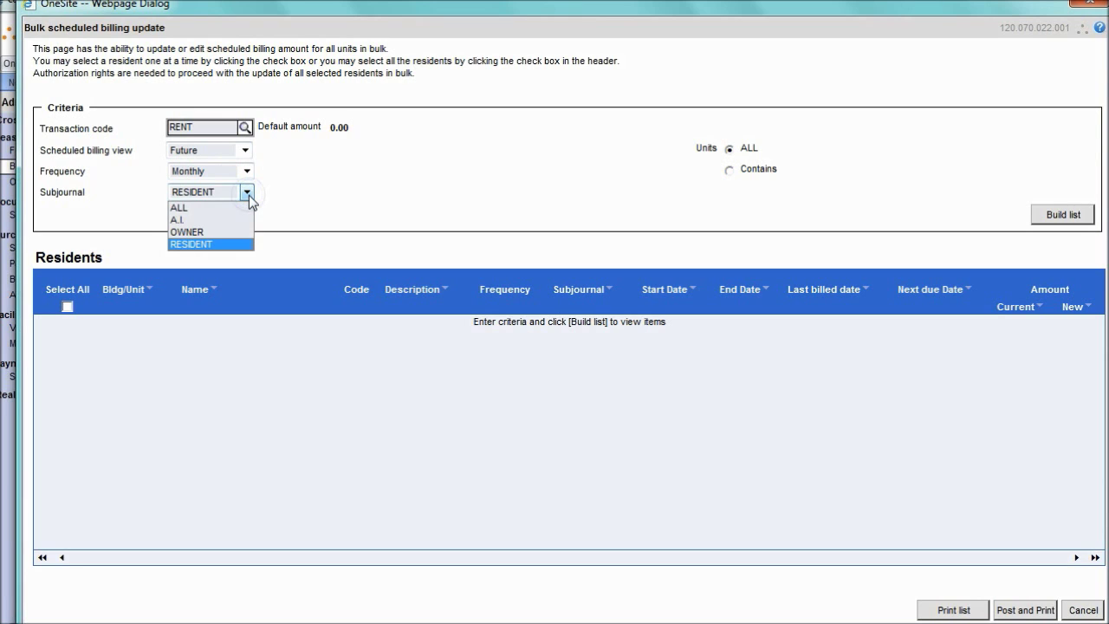
left_click(248, 194)
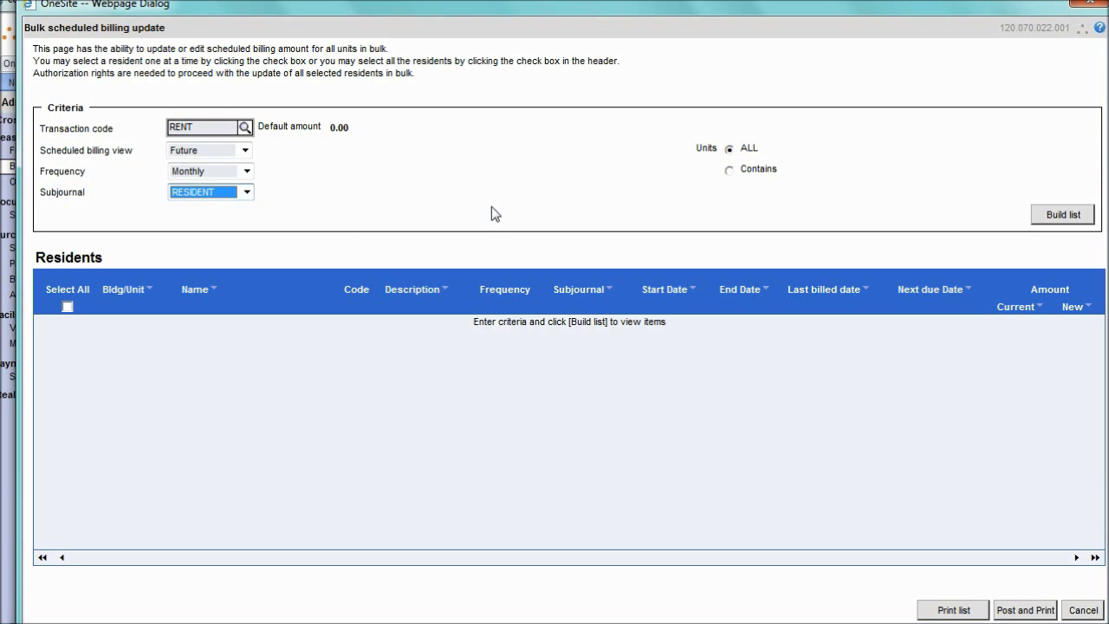
- Try a Contains '402' unit filter, revert to ALL units, build the list, and sort by name
left_click(731, 173)
left_click(798, 174)
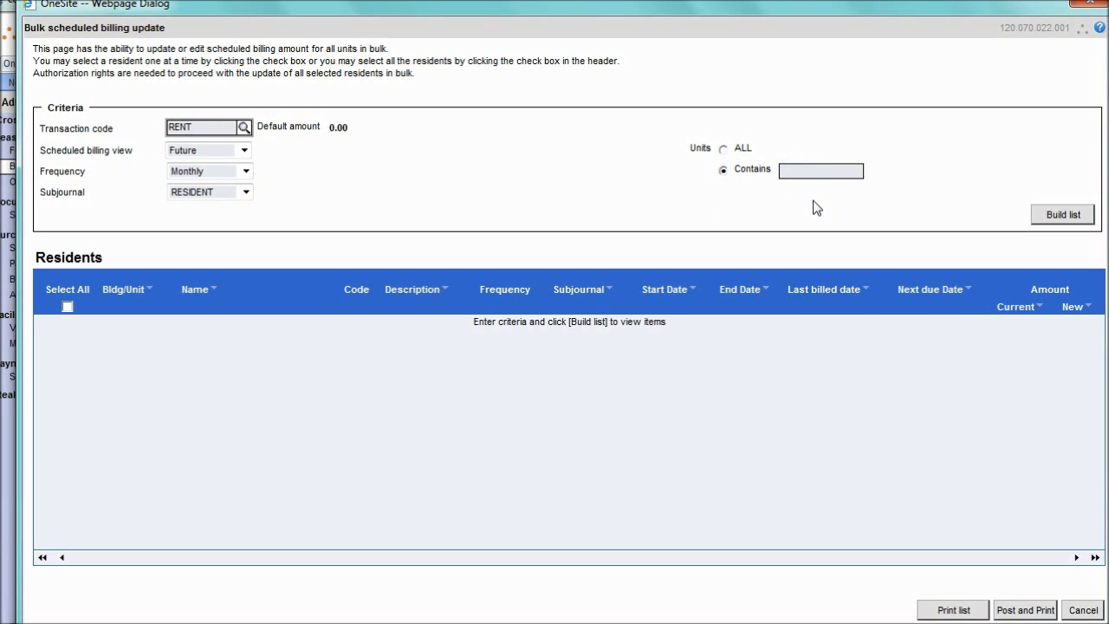
type("402")
left_click(815, 208)
left_click(723, 149)
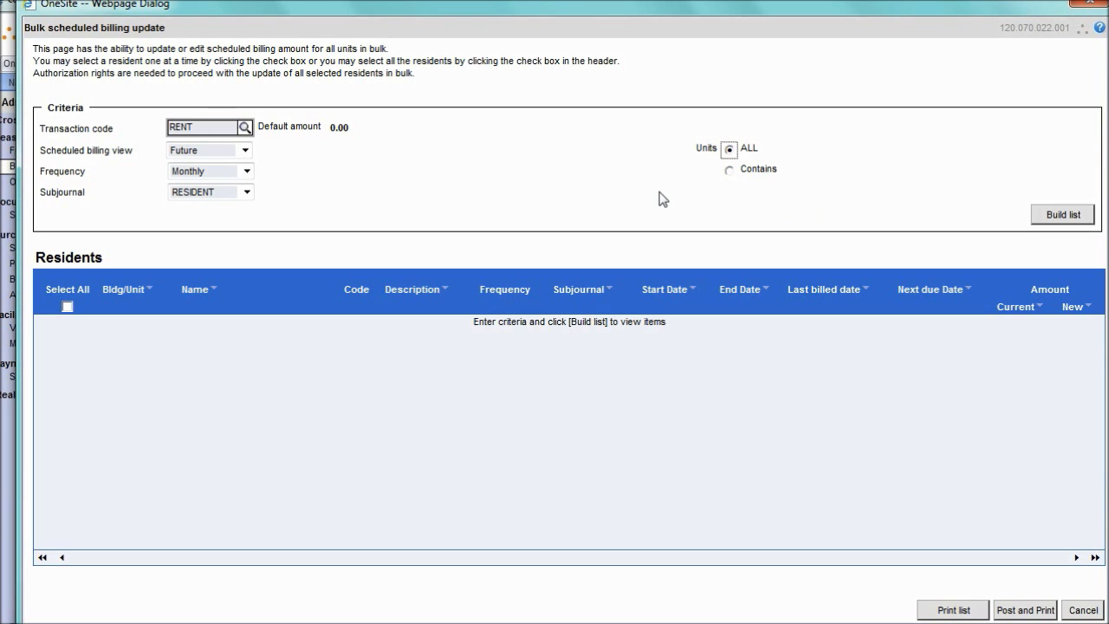
left_click(1059, 218)
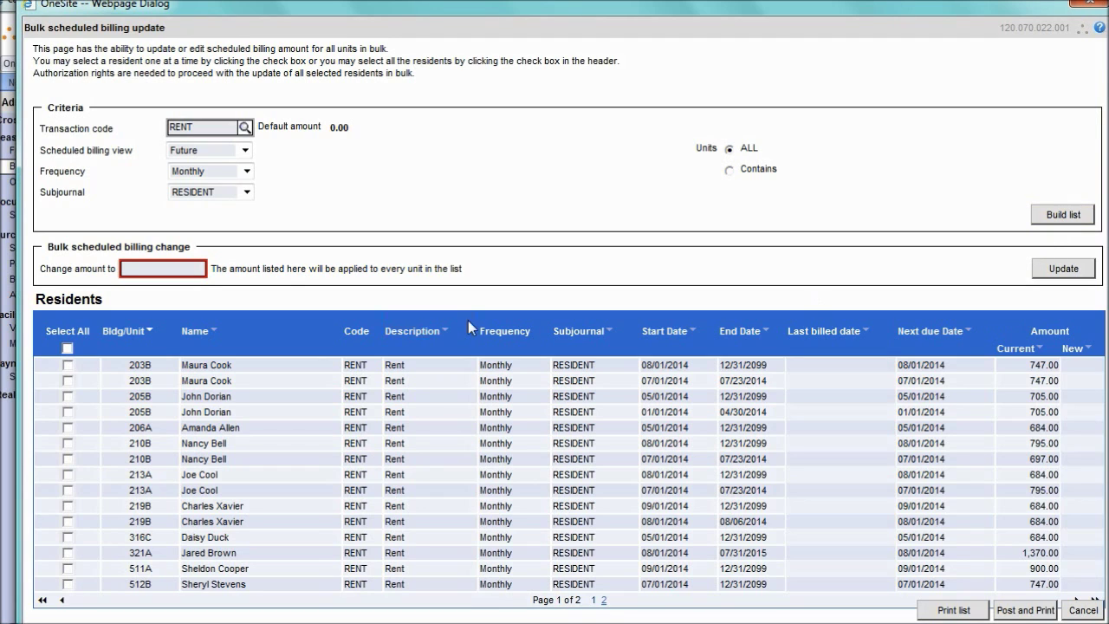
left_click(197, 333)
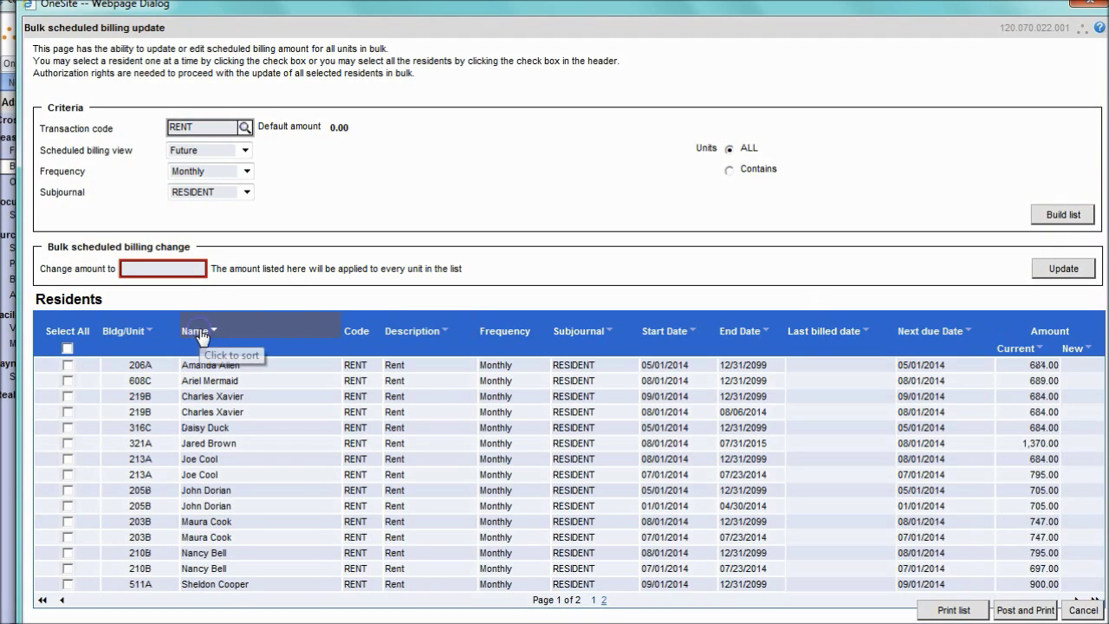
- Sort residents by Bldg/Unit descending and enter 850 in Change amount to
left_click(134, 335)
left_click(134, 334)
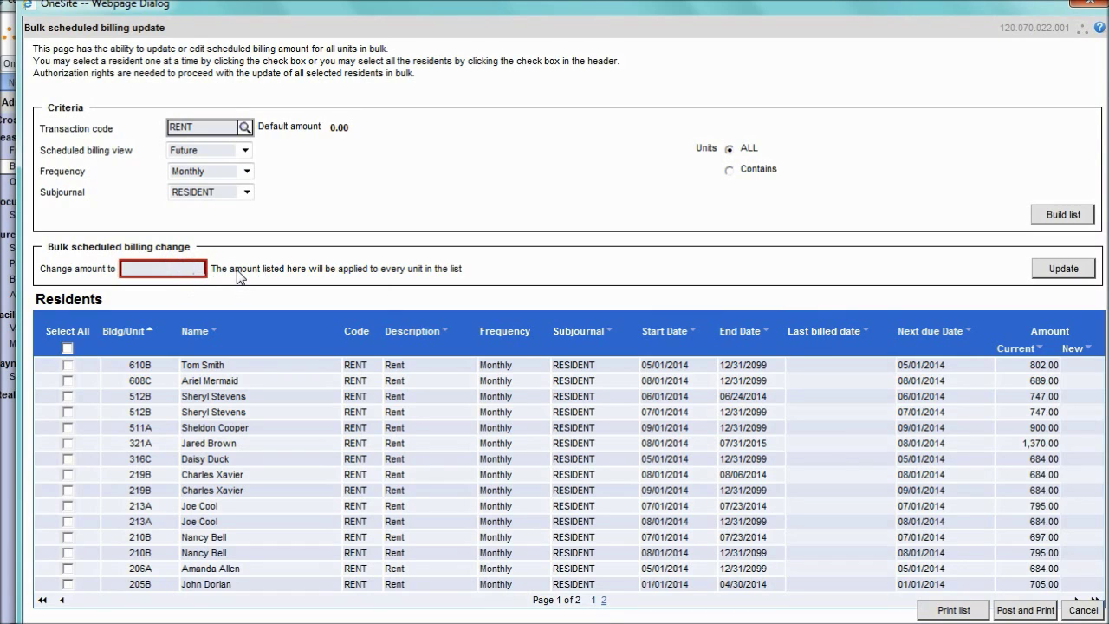
key("BackSpace")
type("850")
- Select the 610B, 608C and 512B residents and update them to 850.00
left_click(68, 368)
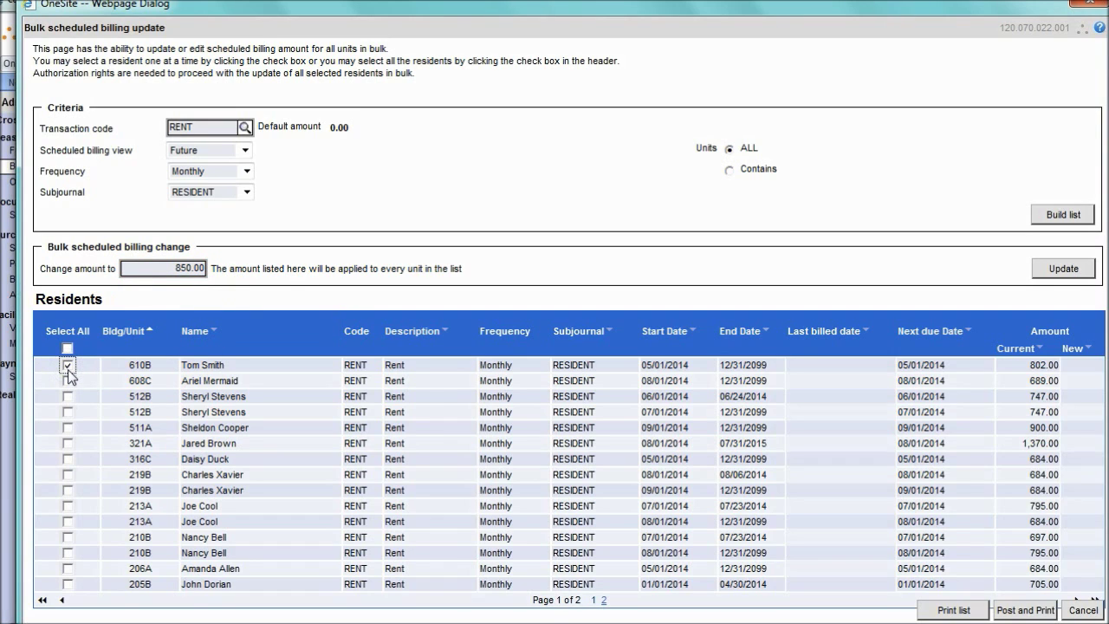
left_click(66, 350)
left_click(66, 350)
left_click(67, 381)
left_click(67, 398)
left_click(68, 365)
left_click(1049, 274)
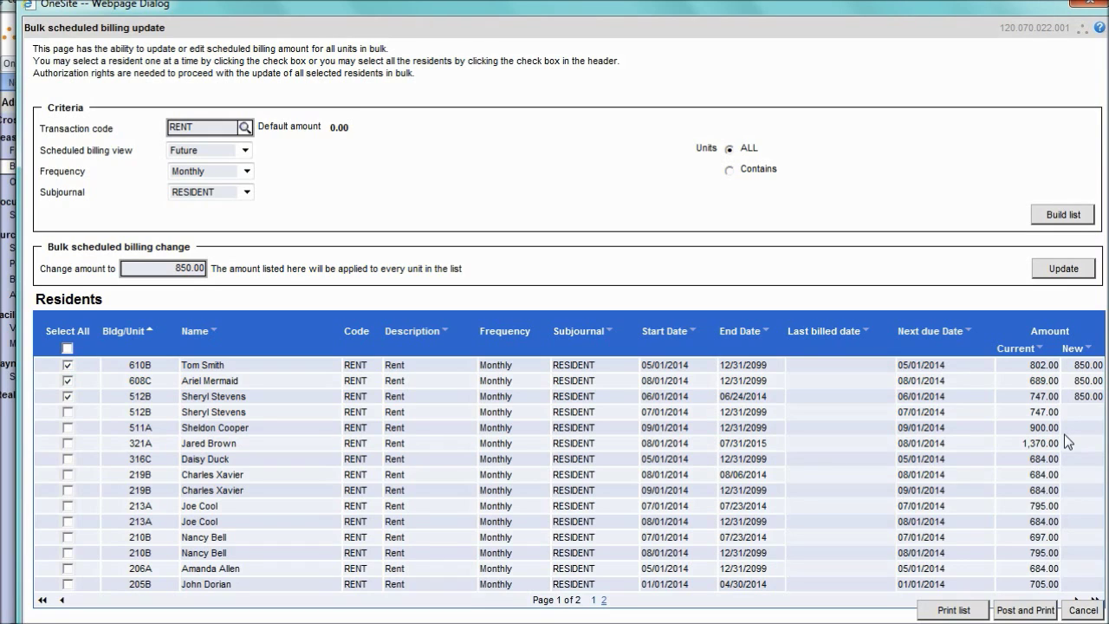
- Post and print the 850.00 RENT update, close the print list, and exit the utility
left_click(1032, 616)
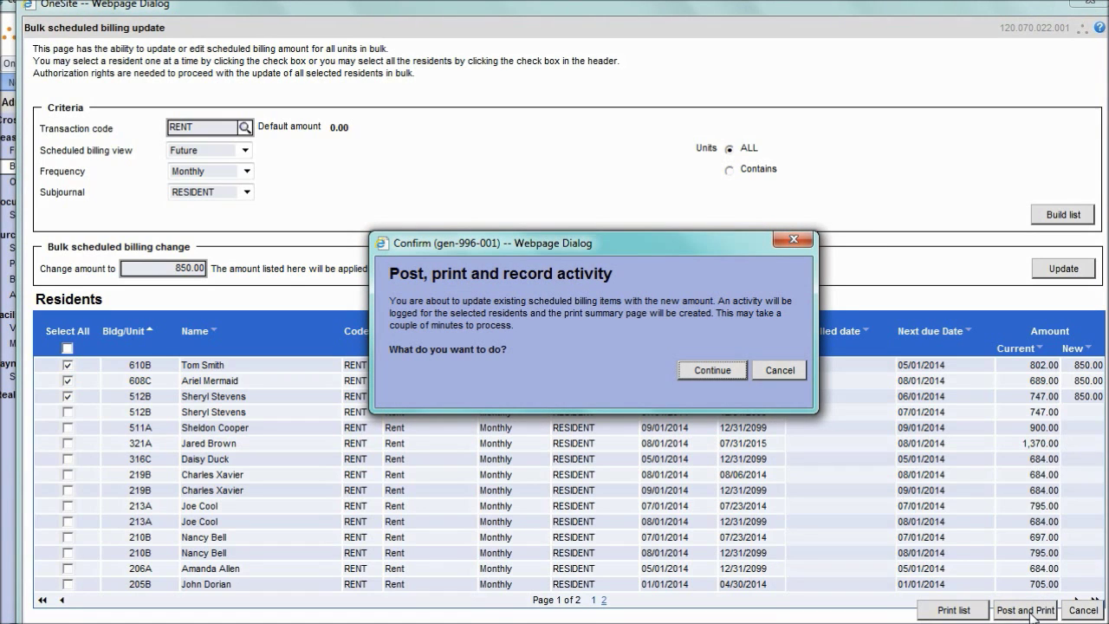
left_click(683, 371)
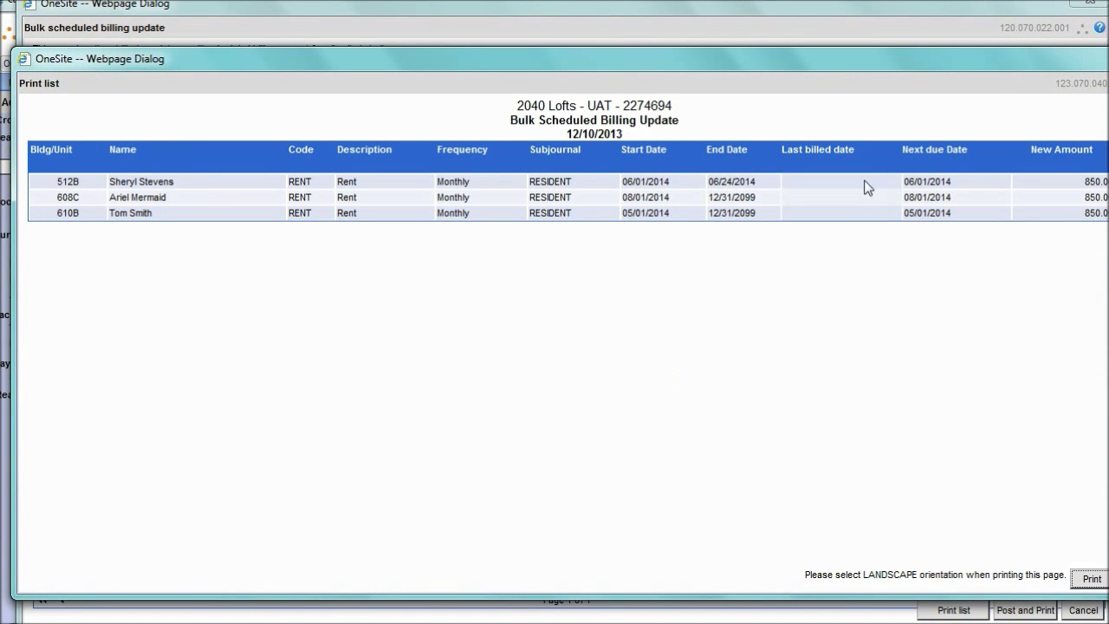
left_click_drag(1053, 67, 991, 64)
left_click(1077, 576)
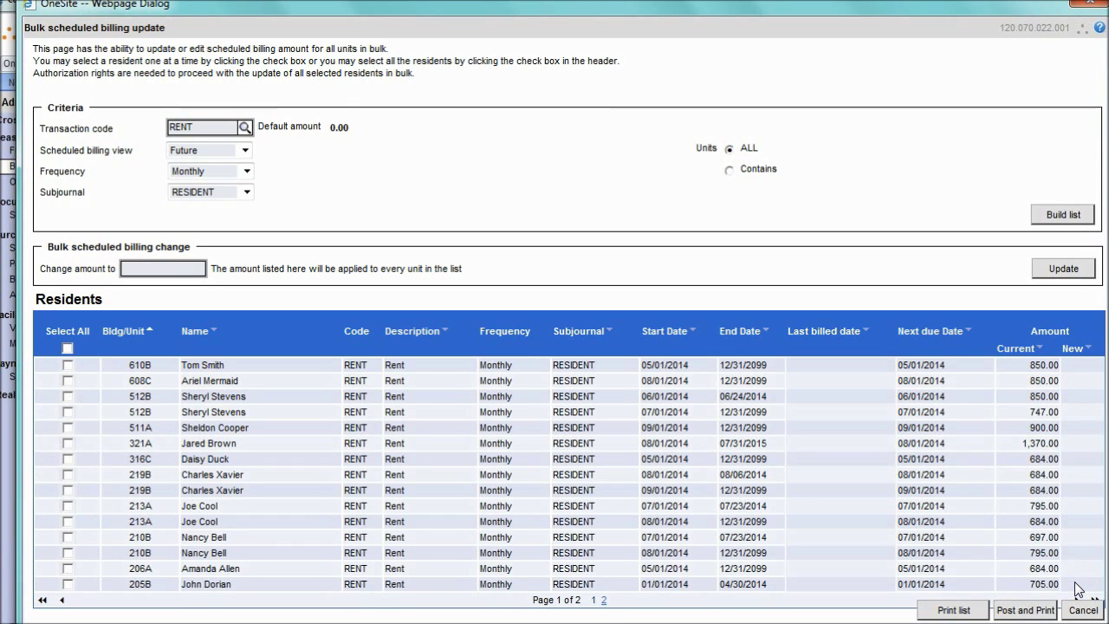
left_click(1080, 608)
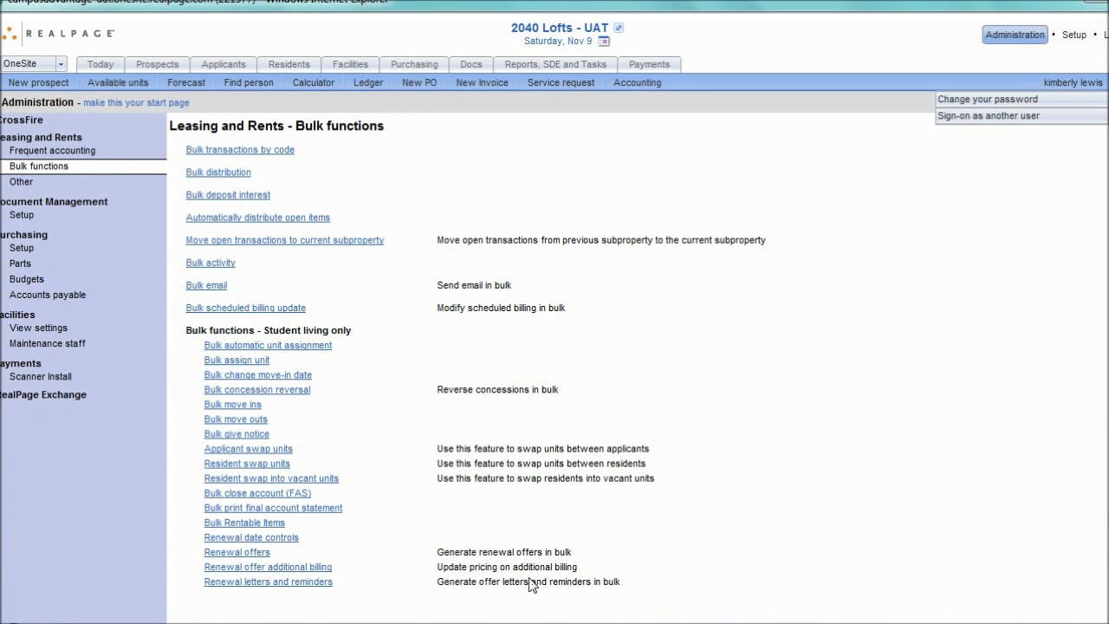
- Open the Scheduled Billing Forecast settings from Accounts receivable reports page 2, then cancel without generating
left_click(525, 68)
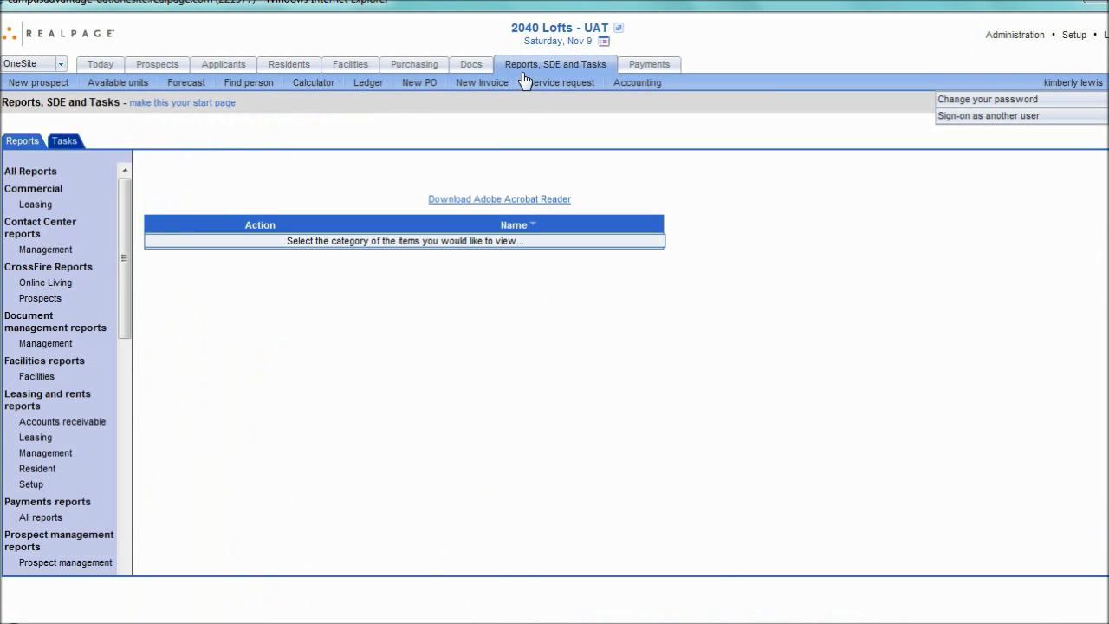
left_click(76, 420)
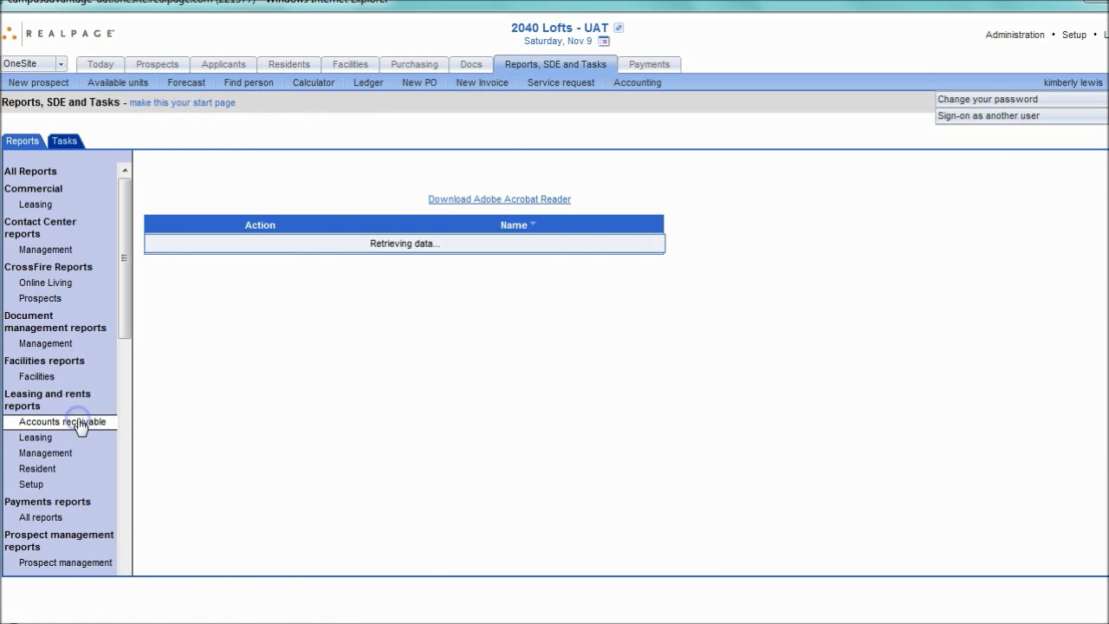
left_click(441, 564)
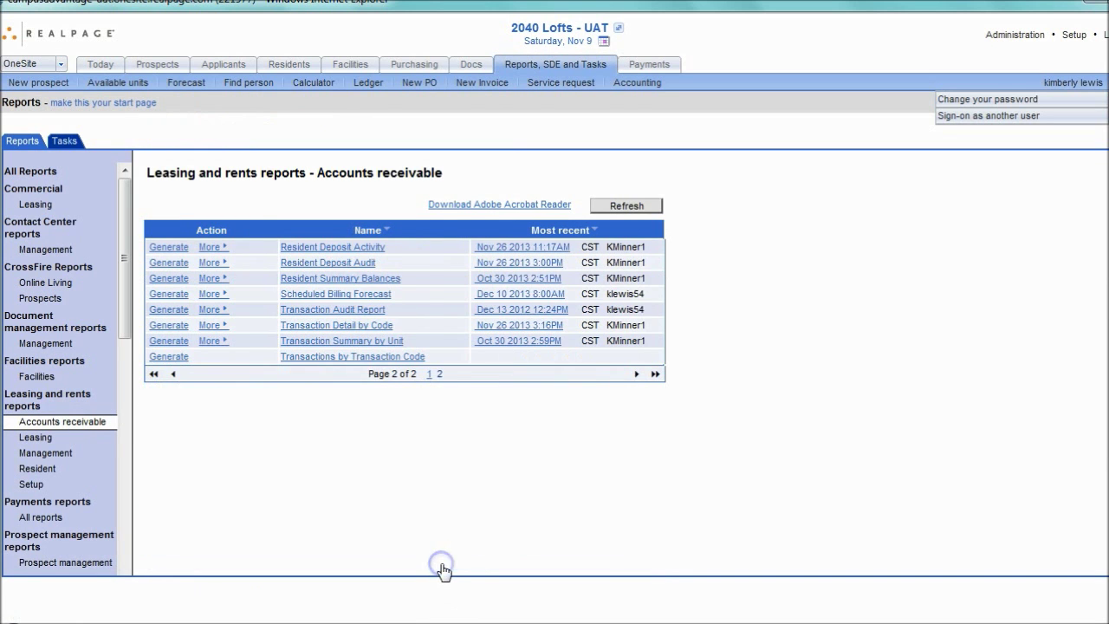
left_click(177, 294)
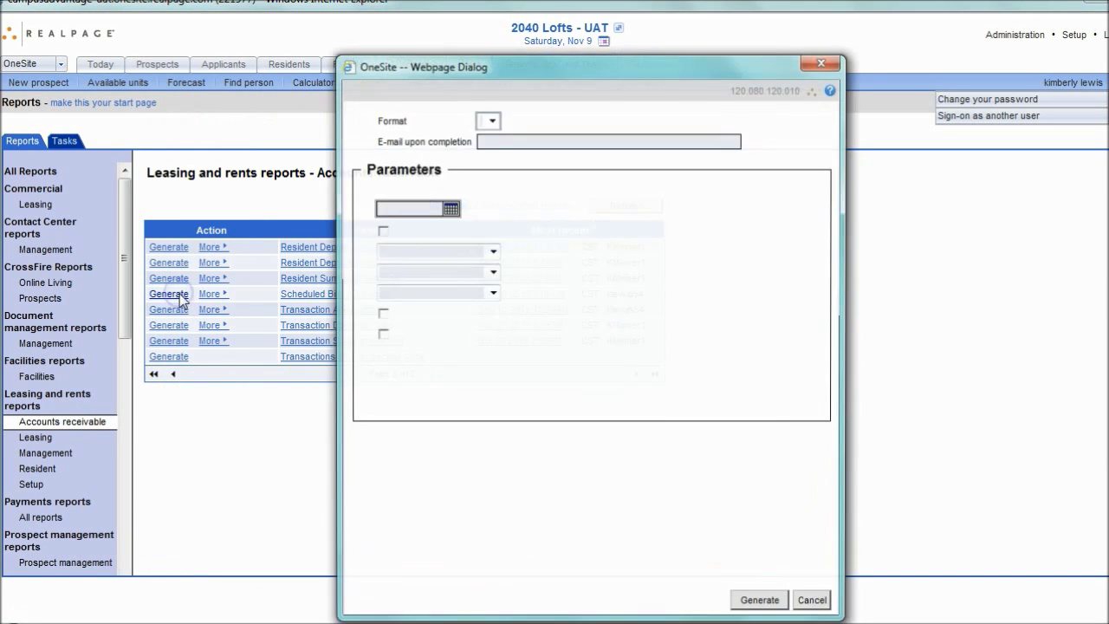
left_click(644, 388)
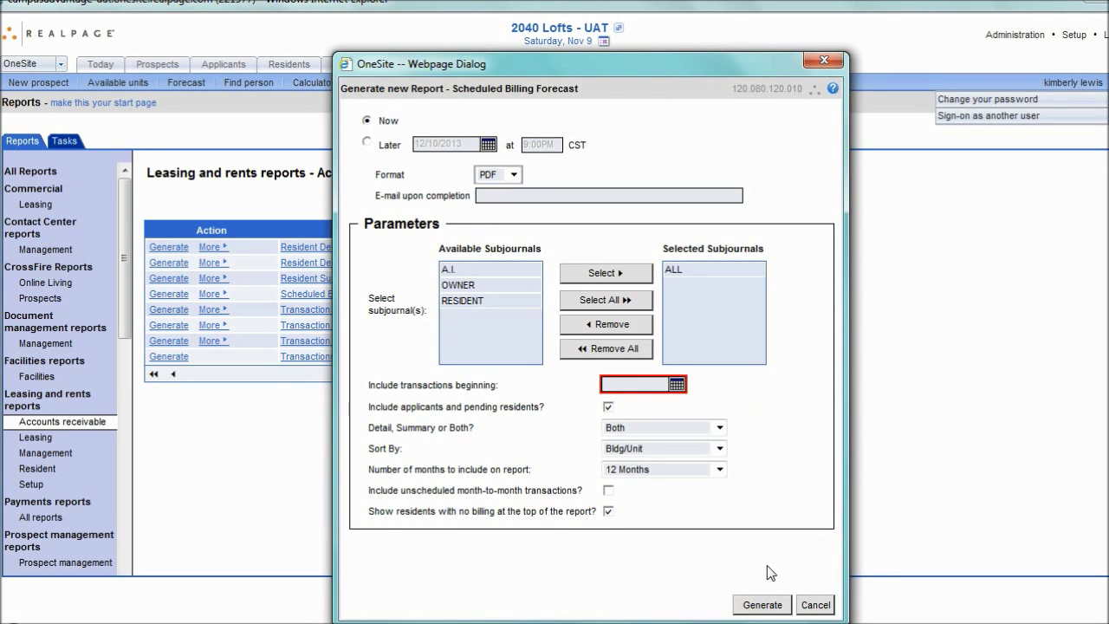
left_click(762, 605)
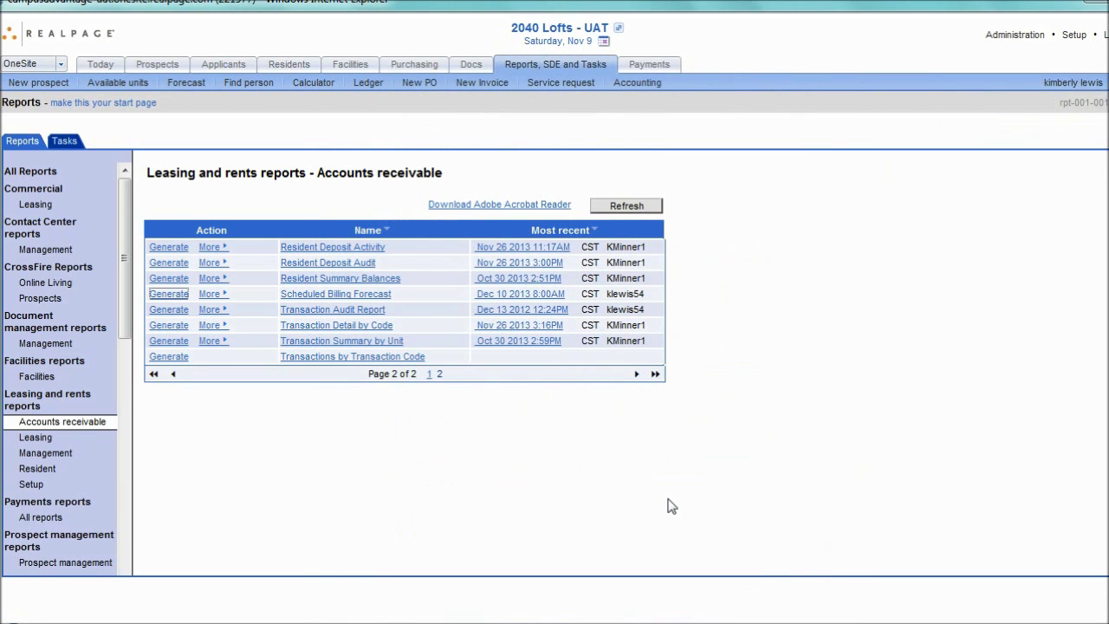
- Switch to the Firefox window with the company-level Company Standard Reports page
key("alt+Tab")
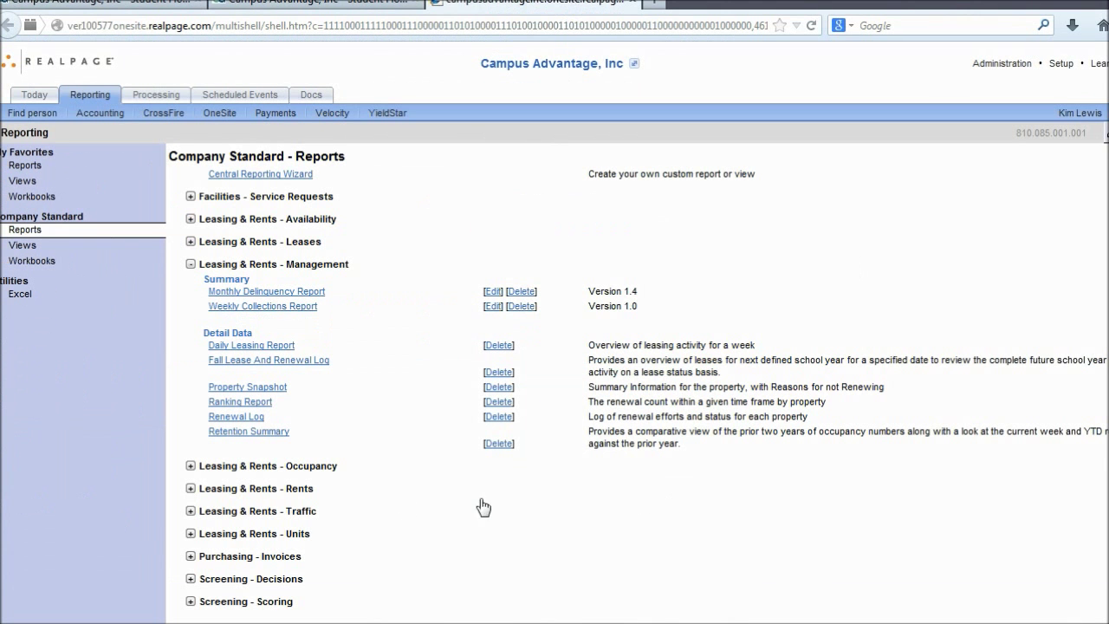